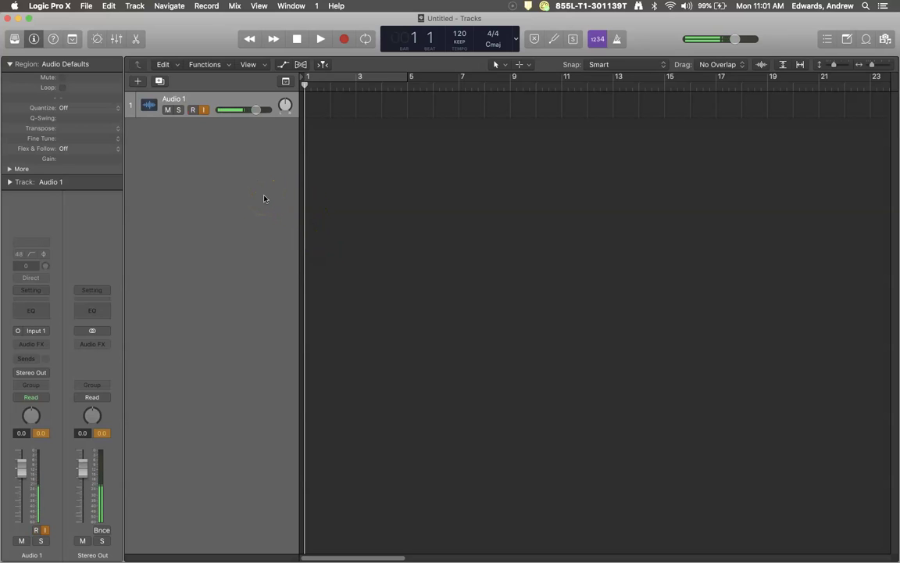
Add a new Software Instrument track using the Classic Electric Piano
left_click(265, 160)
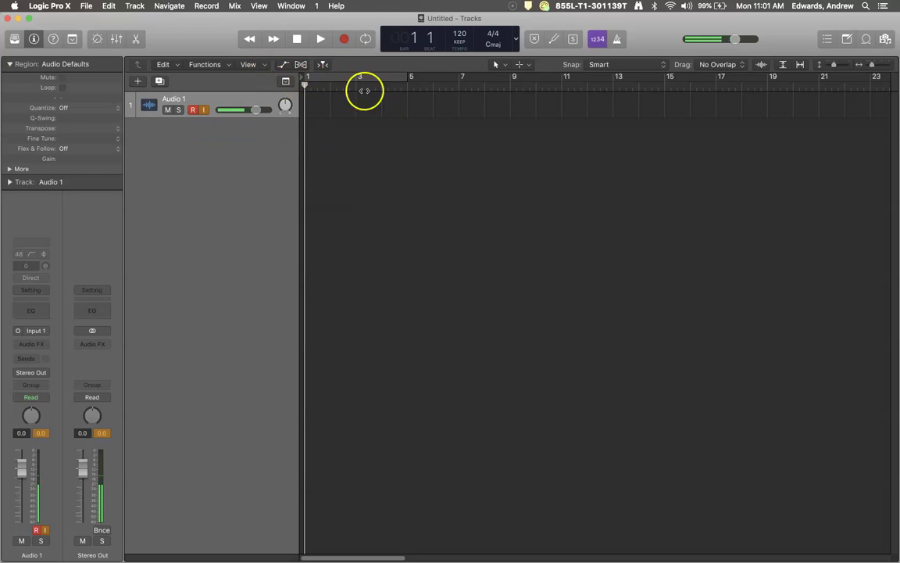
left_click(136, 82)
left_click(332, 52)
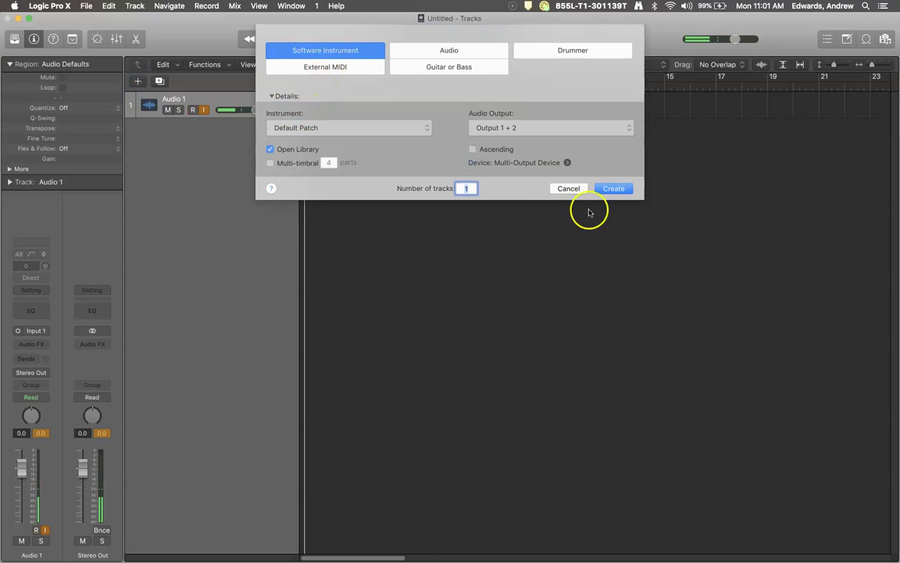
left_click(614, 189)
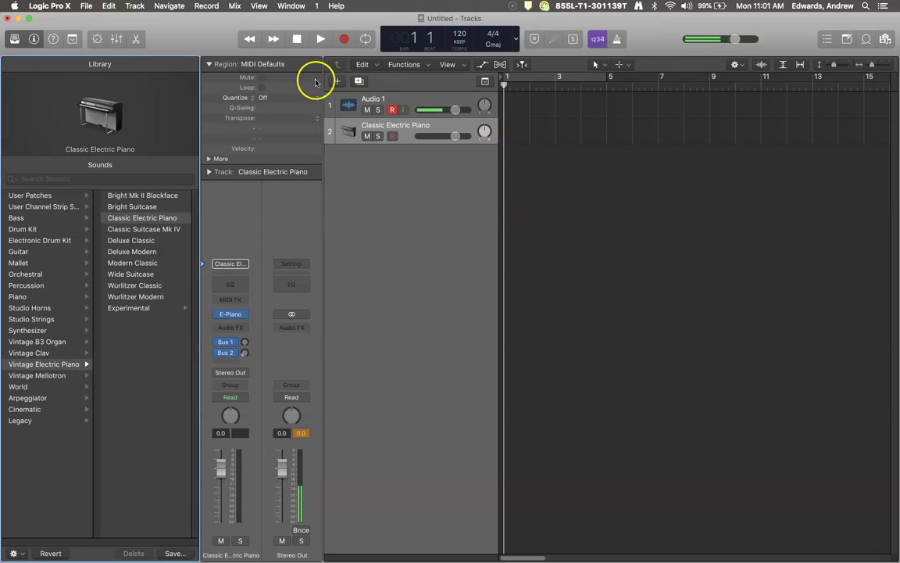
Create an empty MIDI region at bar 1 and lengthen it to about three bars
right_click(519, 132)
left_click(543, 134)
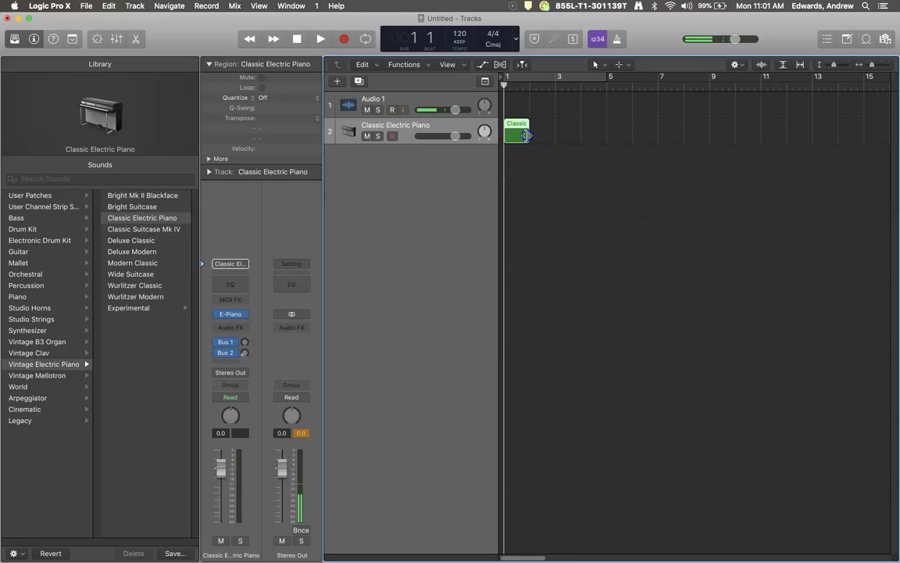
left_click_drag(531, 136, 580, 136)
left_click(539, 137)
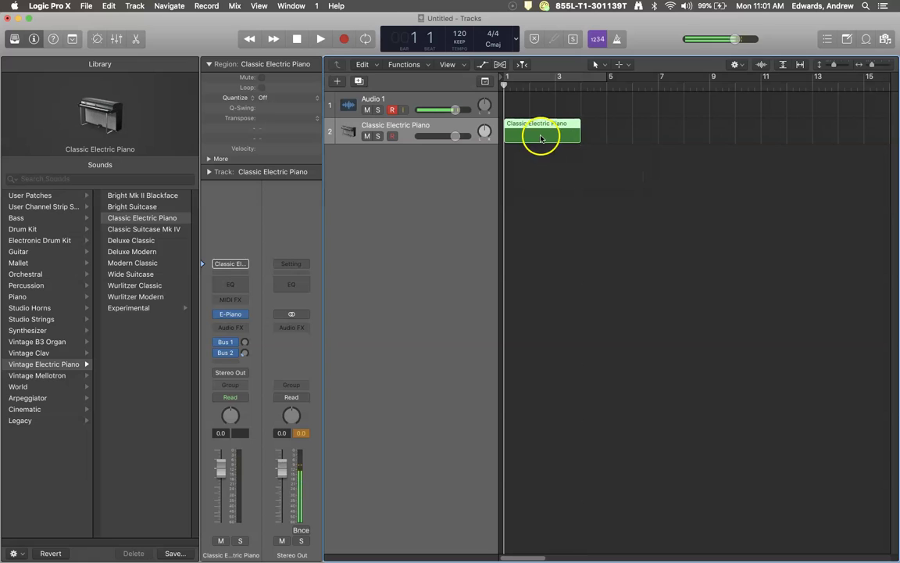
Open the Electric Piano region in the Piano Roll, enlarged to fill the lower half
double_click(540, 137)
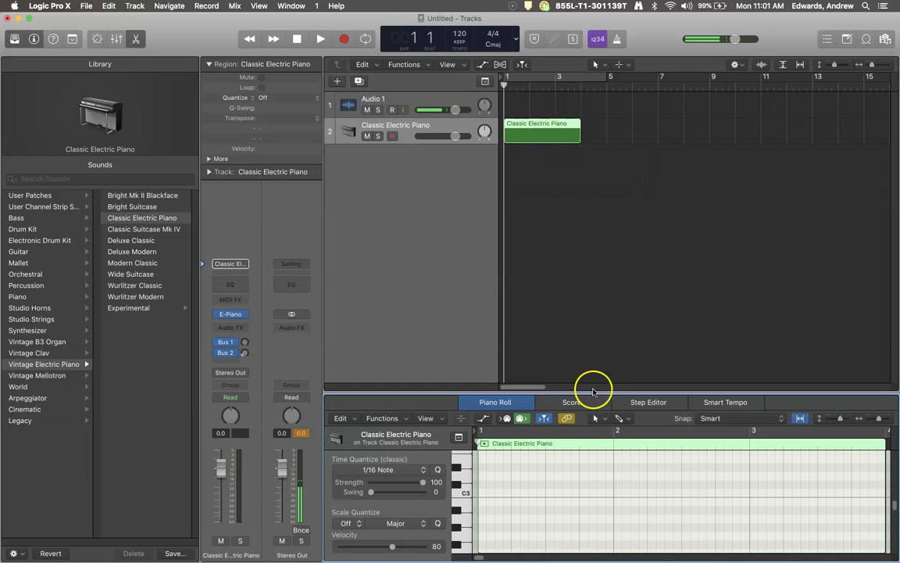
left_click_drag(593, 392, 581, 279)
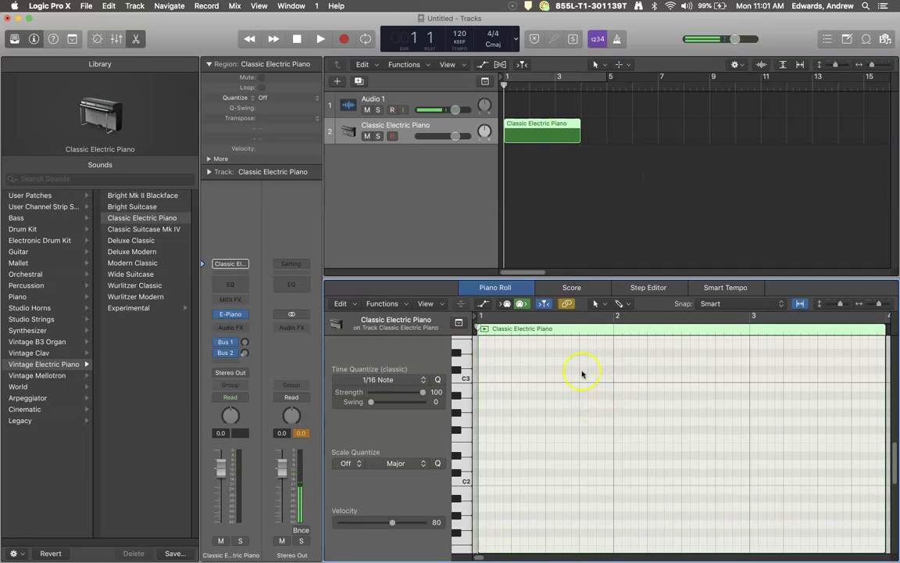
left_click(138, 41)
left_click(140, 42)
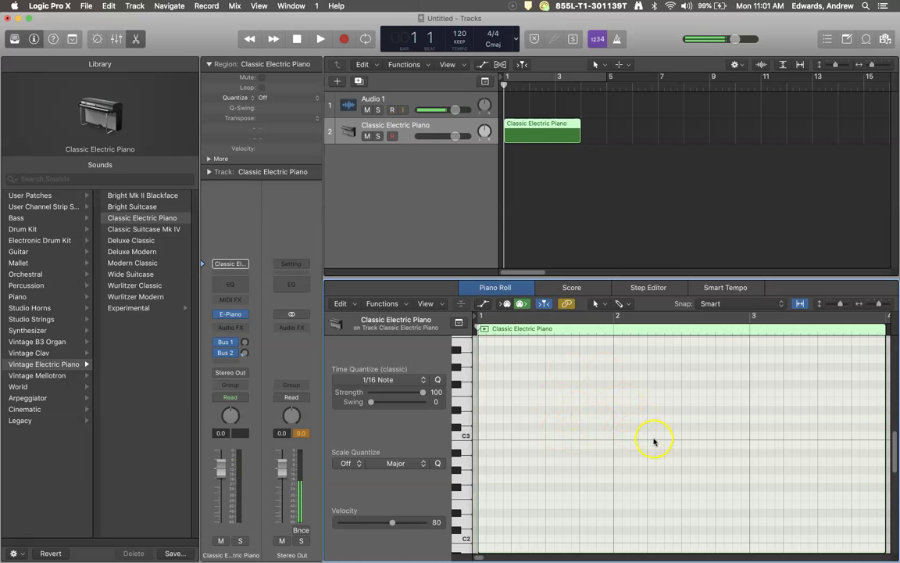
scroll(654, 442, "up", 5)
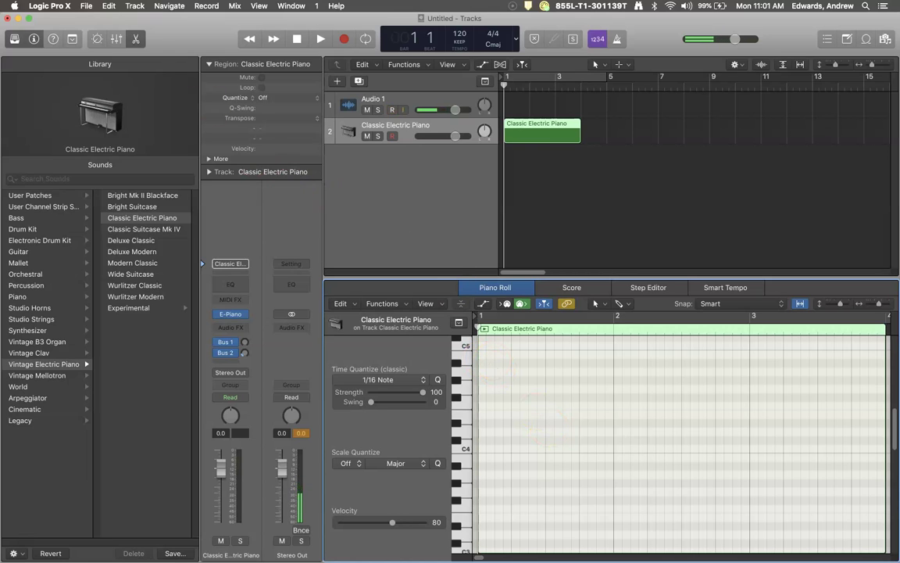
Go to the Editors page of the Display preferences
left_click(53, 8)
mouse_move(66, 38)
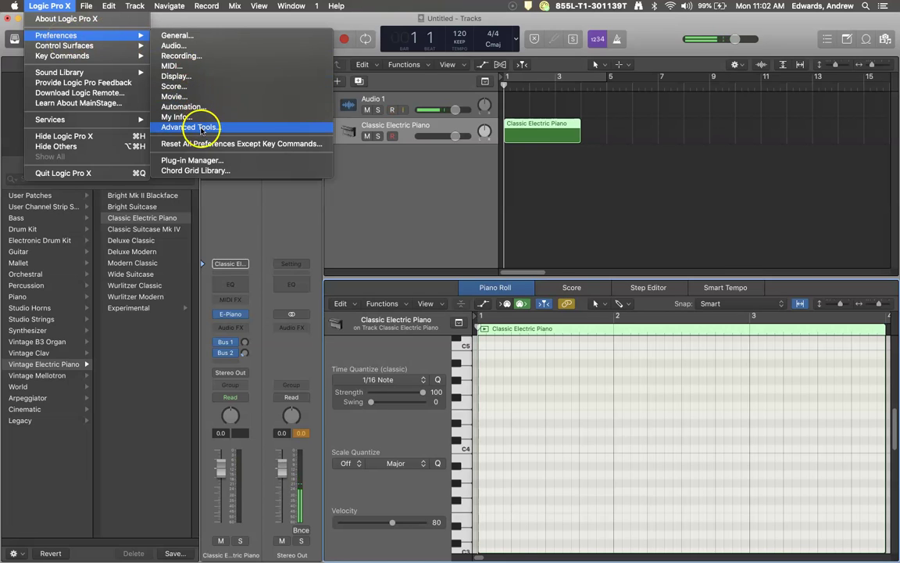
left_click(197, 76)
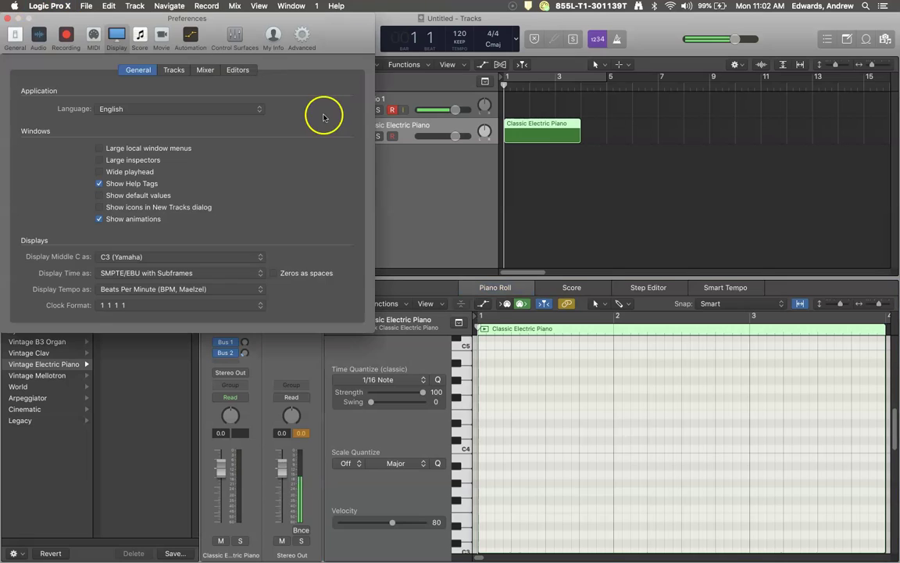
left_click(238, 70)
Toggle the Piano Roll Bright background several times, leaving it enabled
left_click(25, 109)
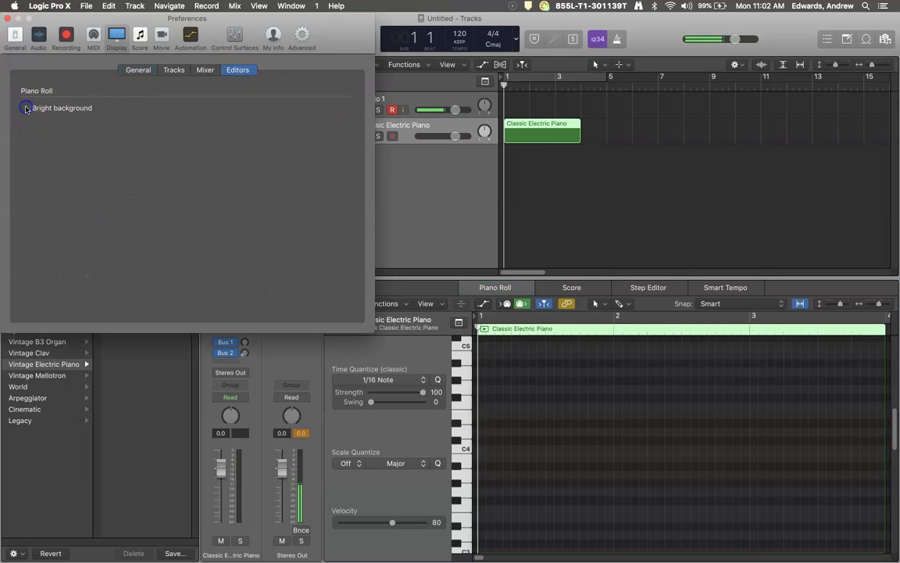
left_click(26, 109)
left_click(26, 109)
left_click(26, 109)
left_click(26, 109)
left_click(26, 109)
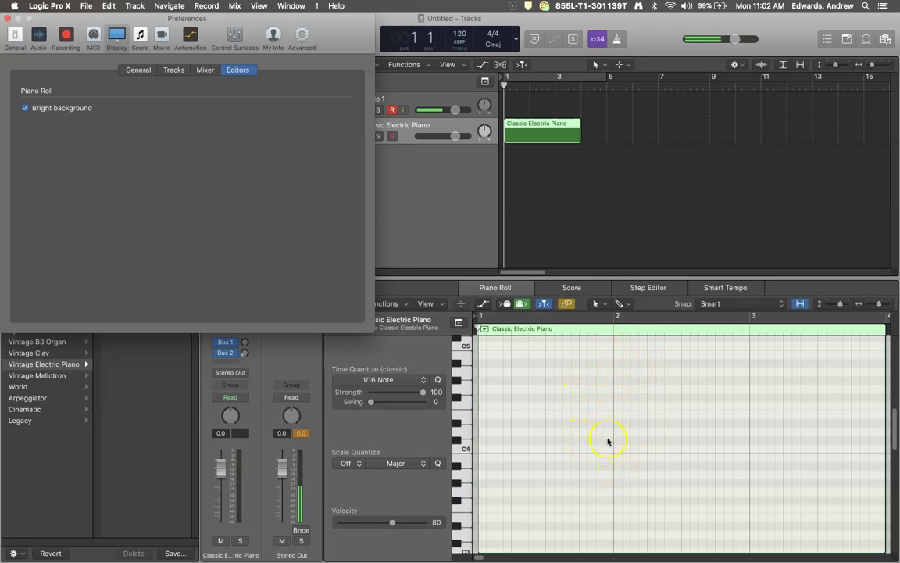
left_click(25, 108)
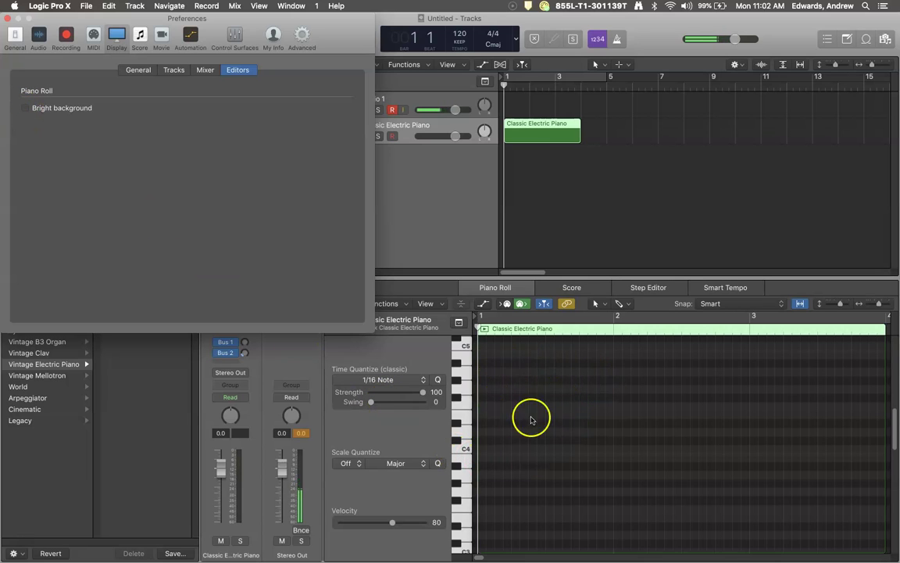
left_click(26, 108)
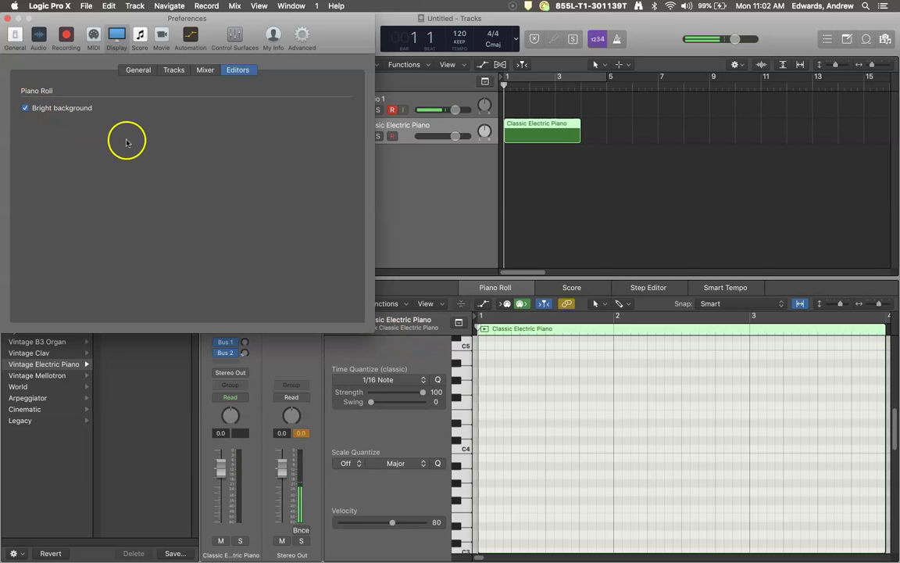
Close the Preferences window to return to the bright Piano Roll
left_click(8, 19)
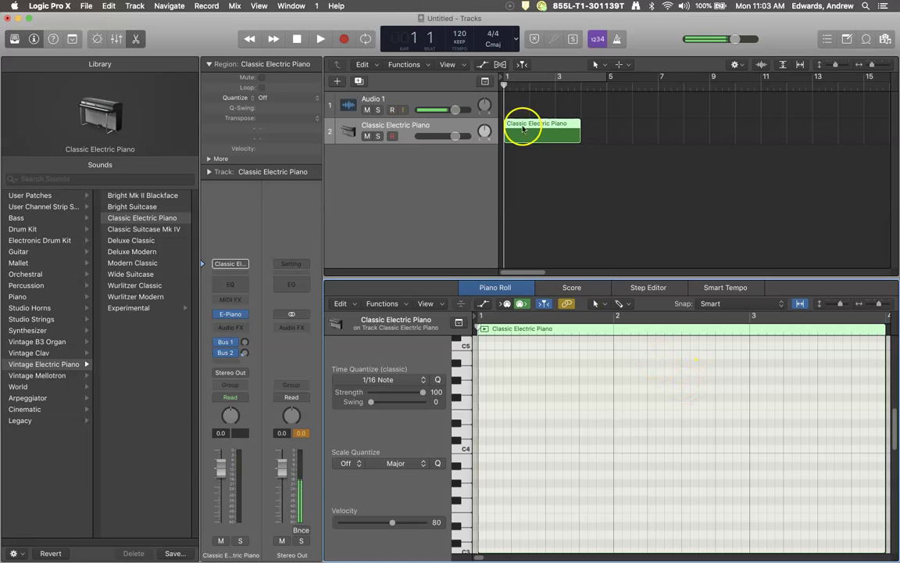
Set the LCD to the Custom layout with timecode, position, tempo and /16 division
left_click(518, 39)
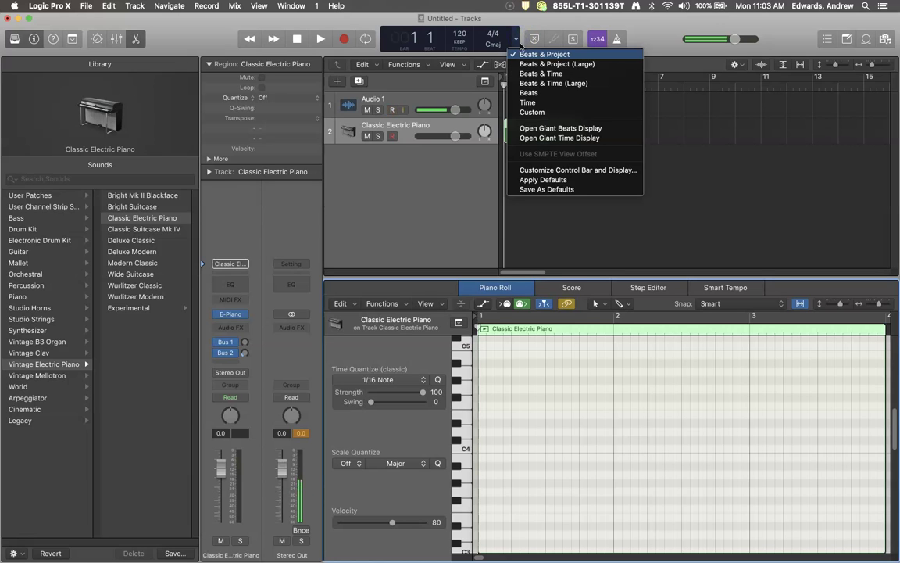
left_click(530, 113)
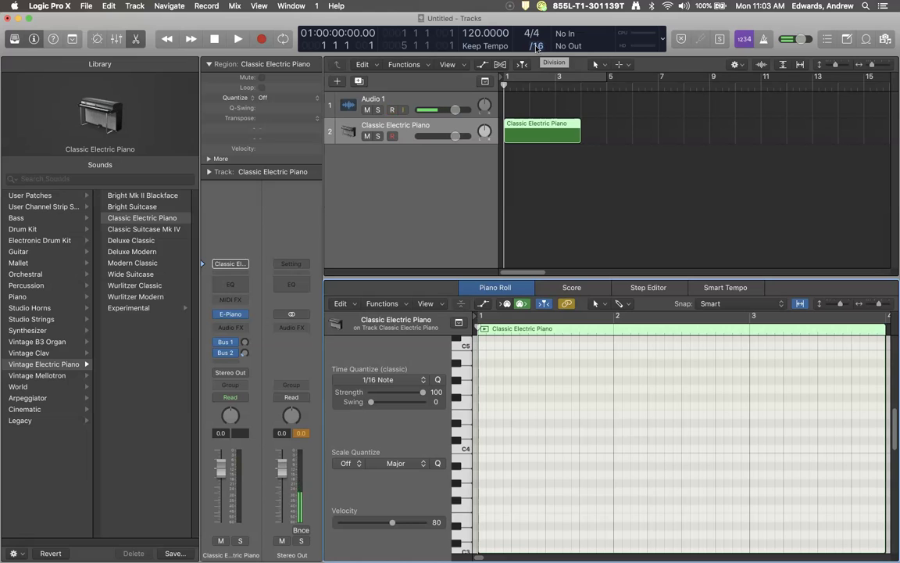
Change the LCD division value from /16 to /4
left_click(538, 47)
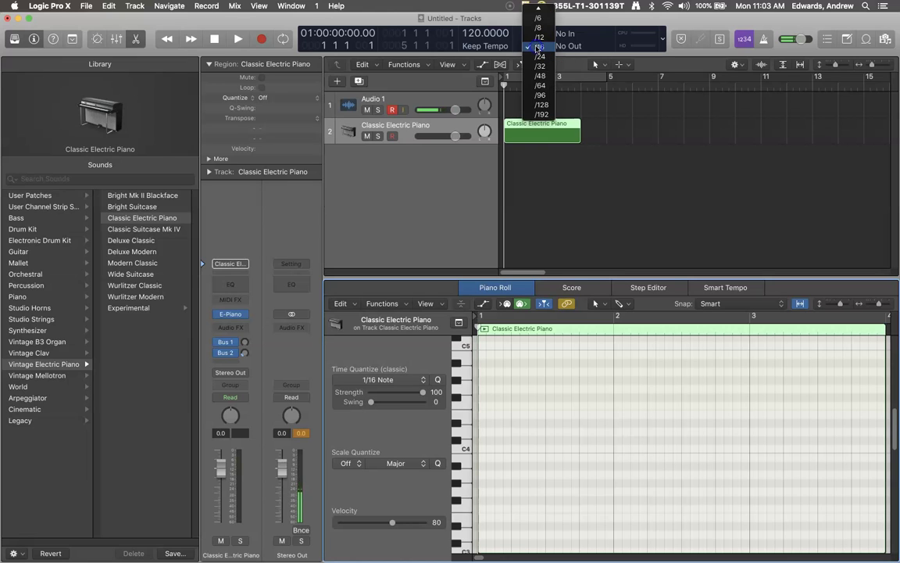
left_click_drag(537, 48, 549, 14)
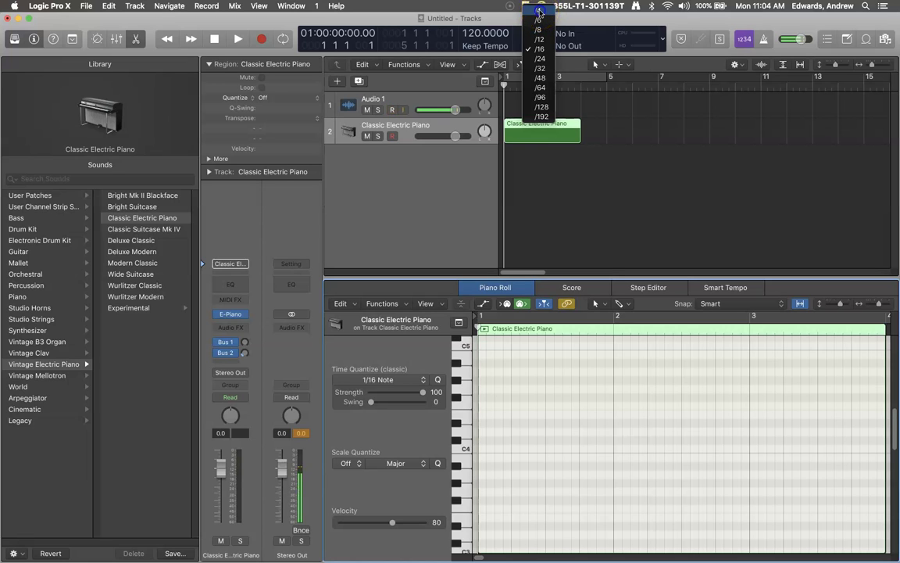
left_click(539, 12)
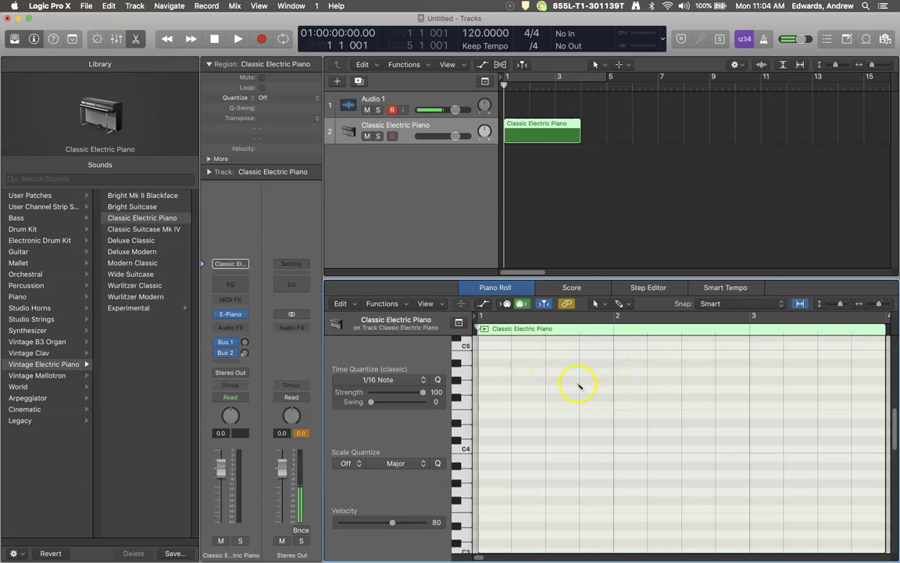
Add and copy G#4 notes to form a row of nine across bars 1 and 2
left_click(483, 380)
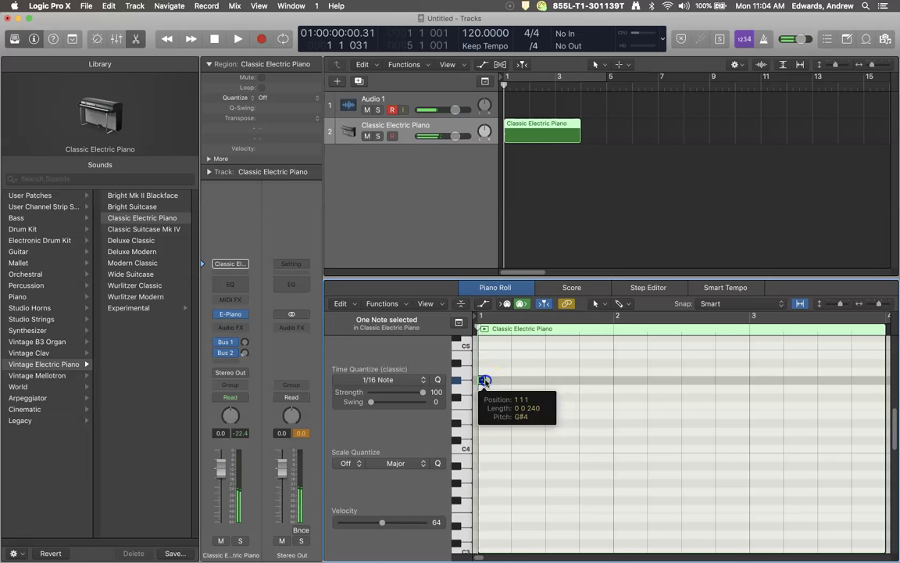
left_click_drag(485, 381, 497, 381)
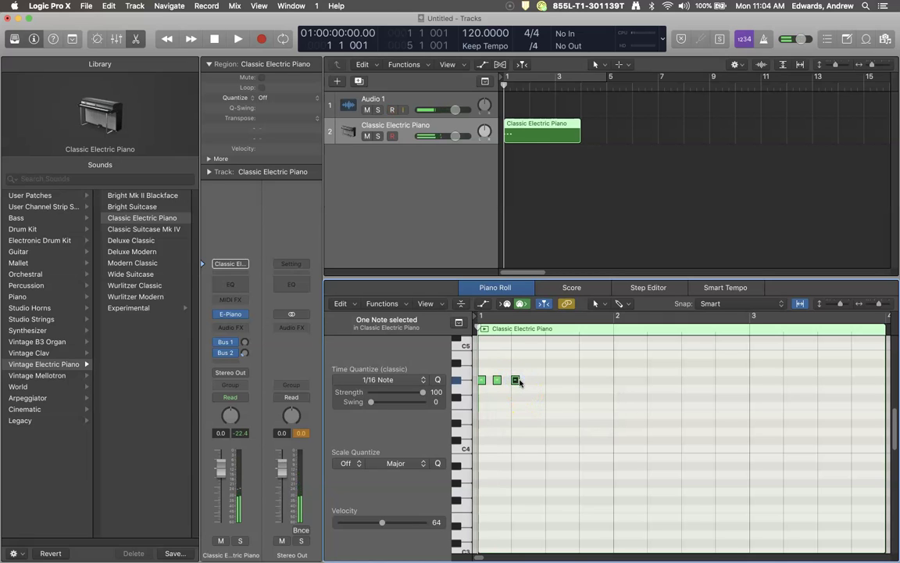
mouse_move(517, 380)
left_mouse_down()
mouse_move(587, 378)
mouse_move(515, 381)
mouse_move(533, 382)
left_mouse_up()
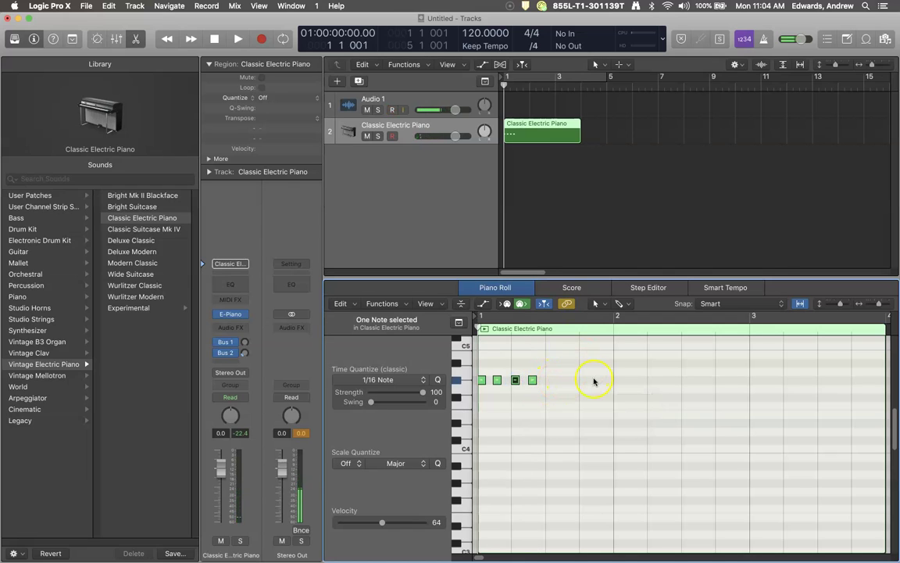
left_click(550, 381)
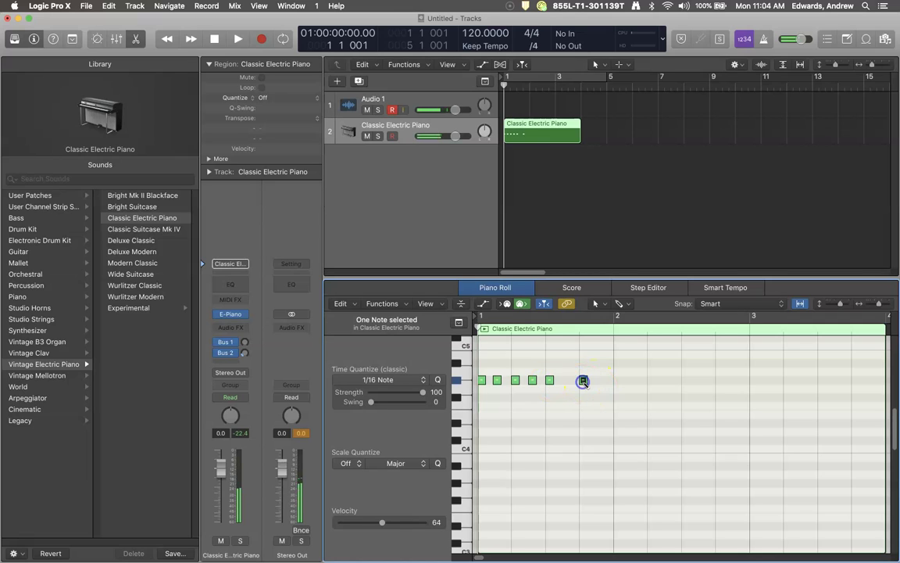
left_click(687, 381)
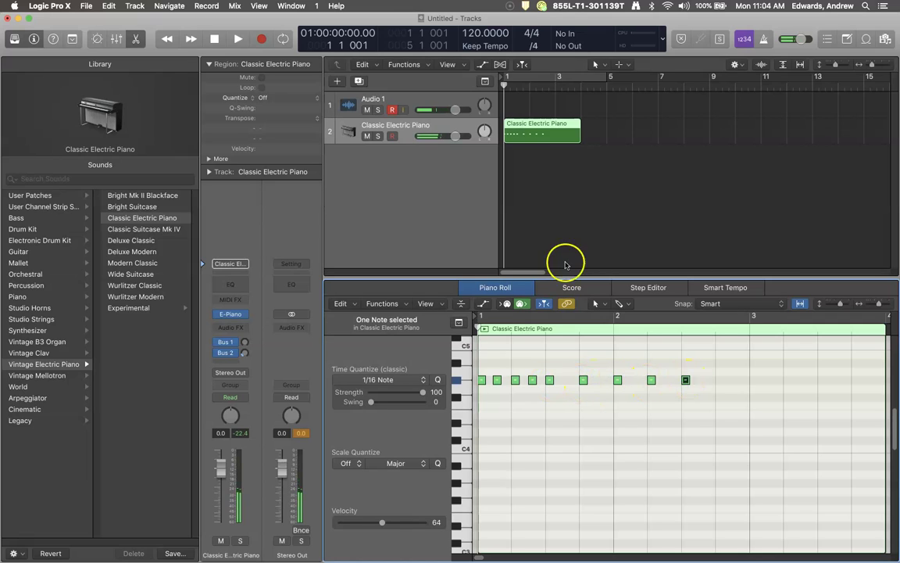
Play the G#4 note pattern back and stop it
left_click(239, 39)
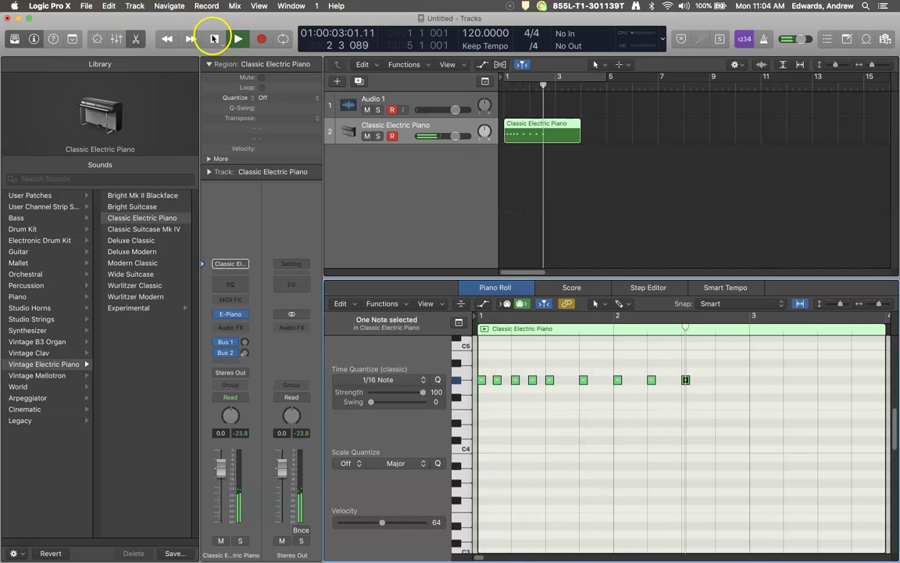
left_click(214, 39)
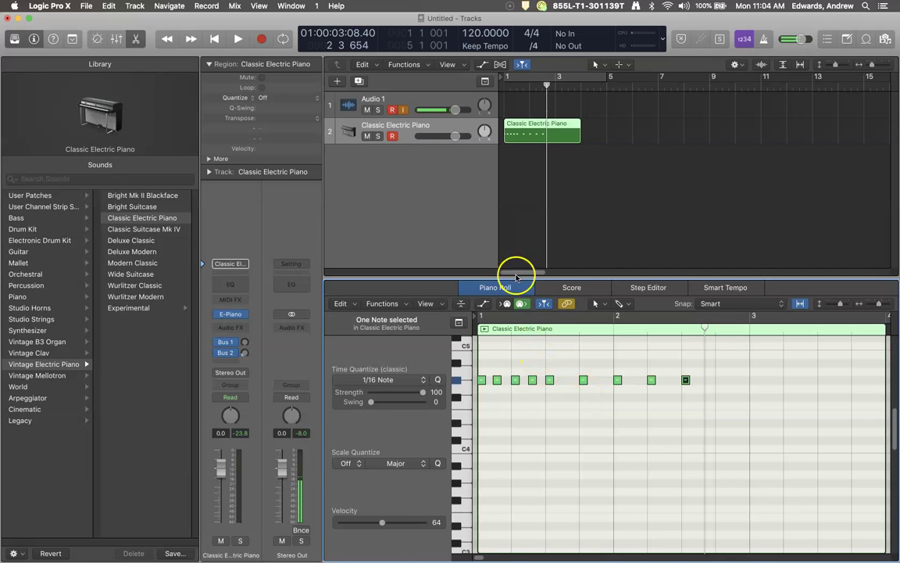
left_click(537, 47)
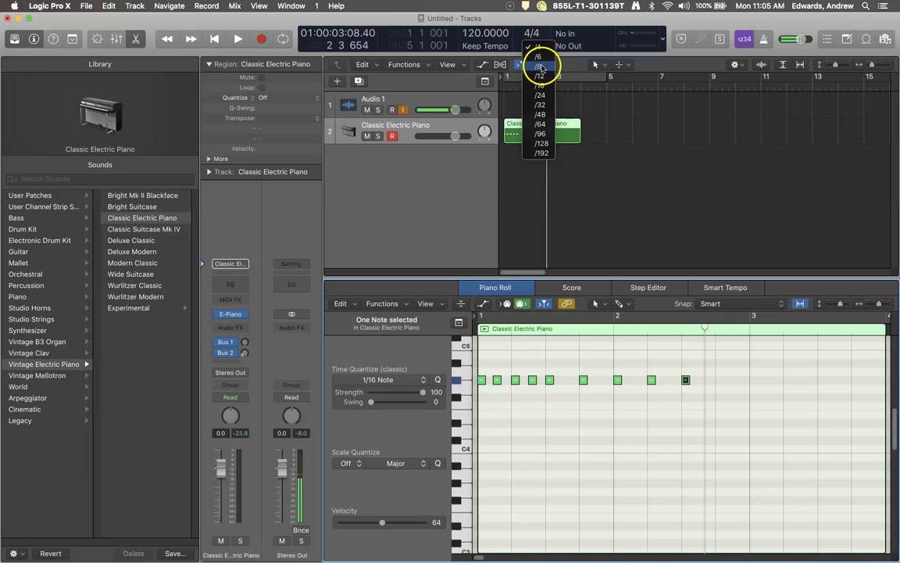
Set the division to /8, then quantize the nudged second note to 1/16 notes
left_click(541, 67)
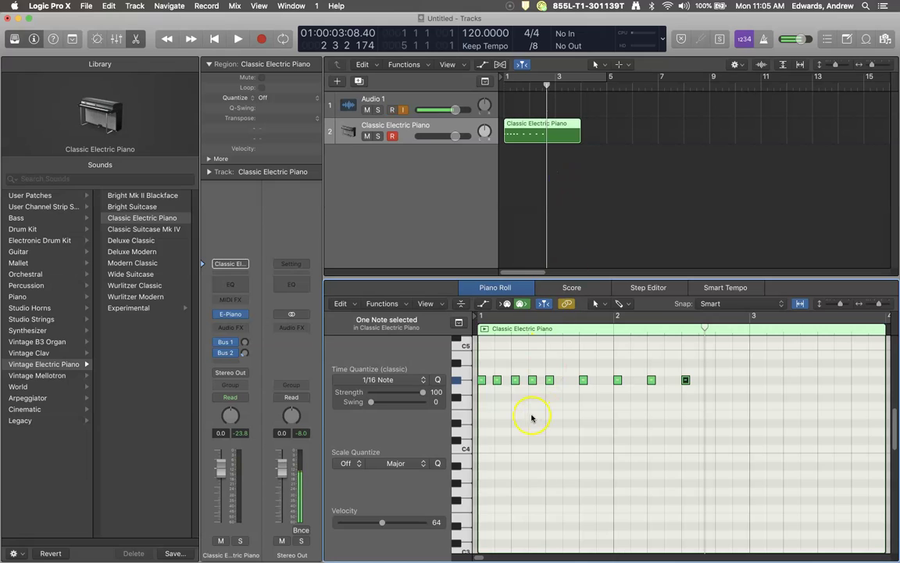
left_click_drag(498, 382, 500, 380)
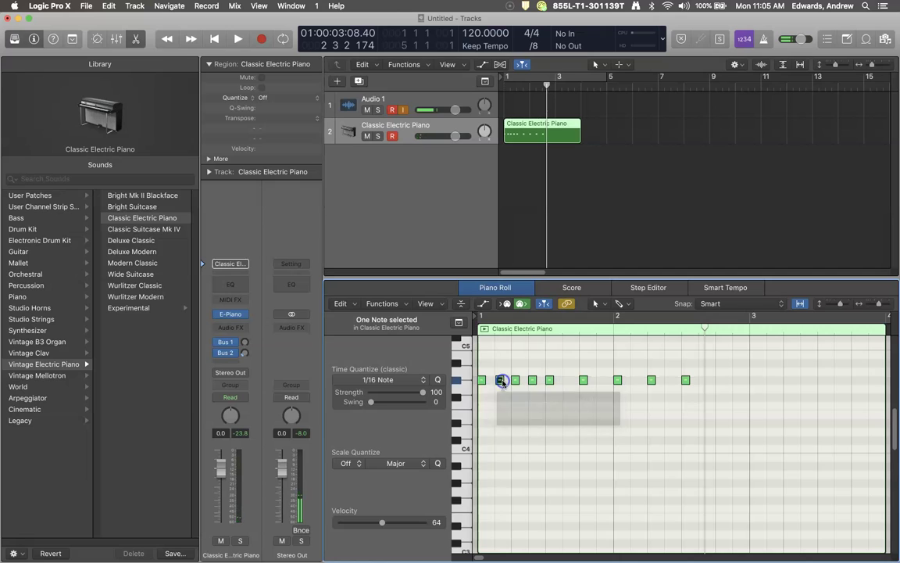
left_click(438, 379)
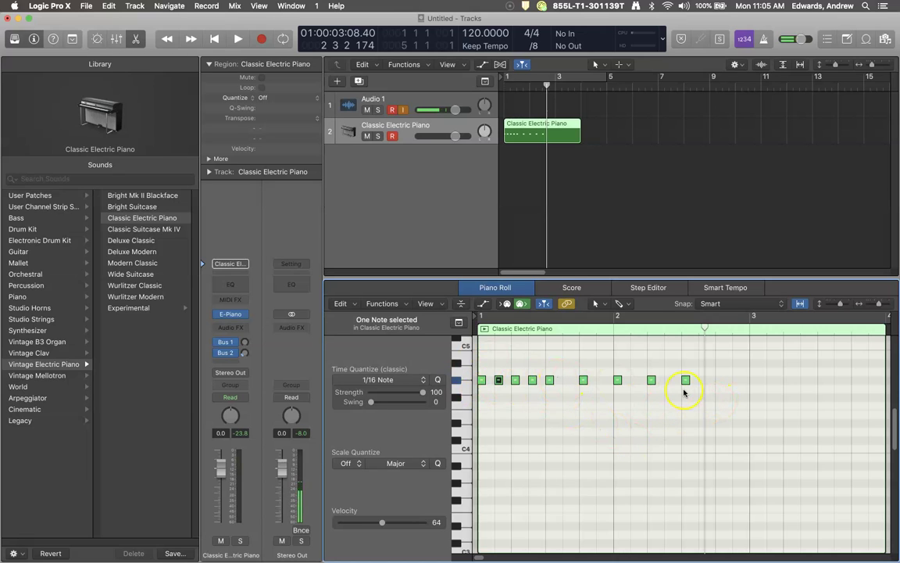
Set the division to /12 and shift the selected note later to 1 2 3 1
left_click(535, 47)
left_click(547, 58)
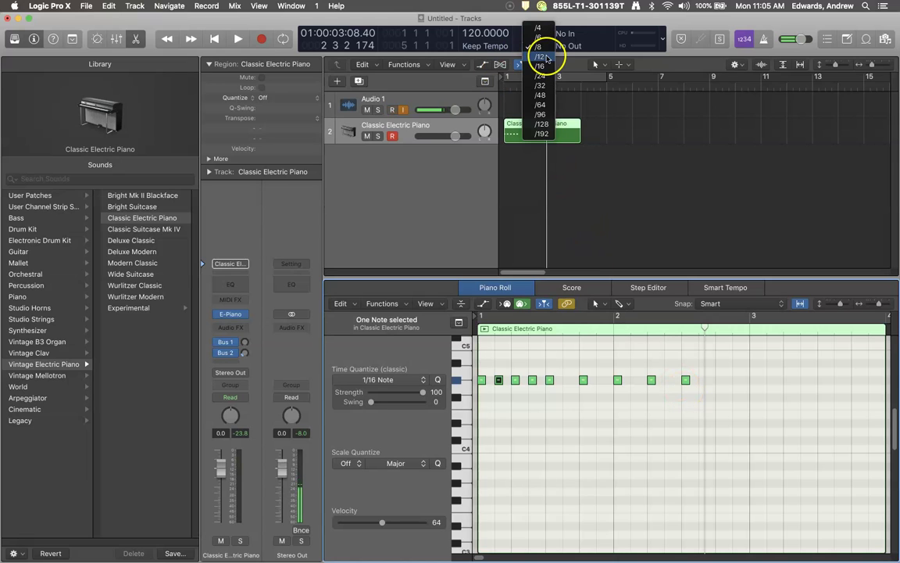
left_click(547, 58)
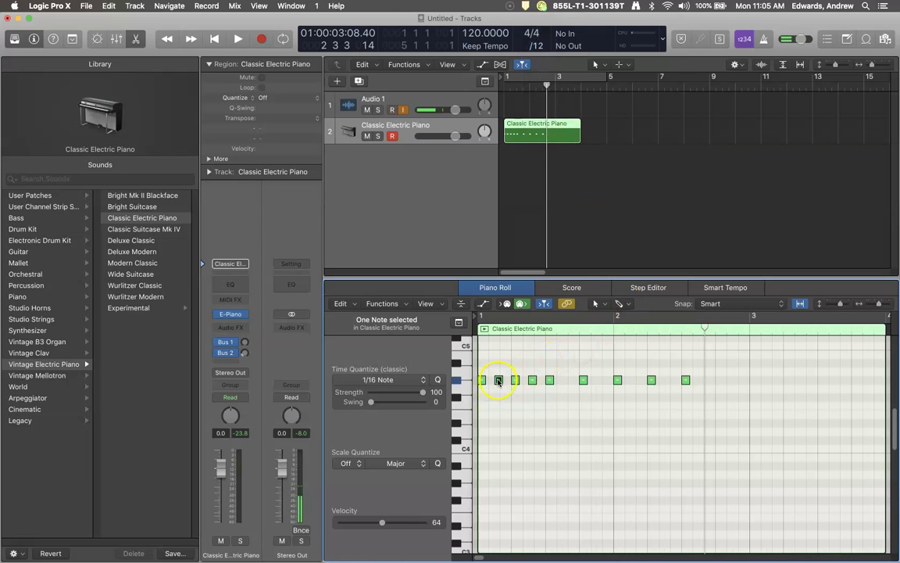
left_click_drag(499, 381, 539, 381)
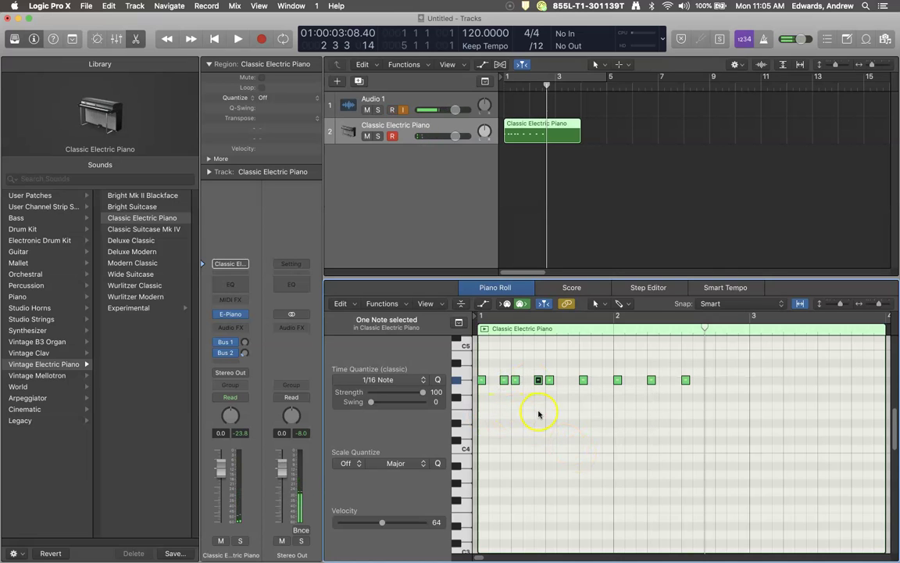
Play the pattern from bar 1 and stop playback
left_click(215, 38)
left_click(238, 40)
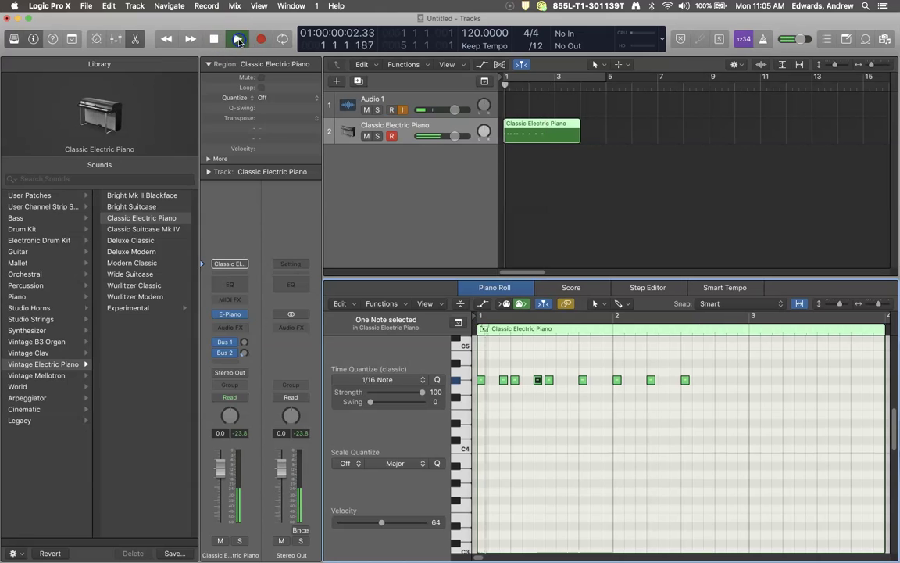
left_click(210, 33)
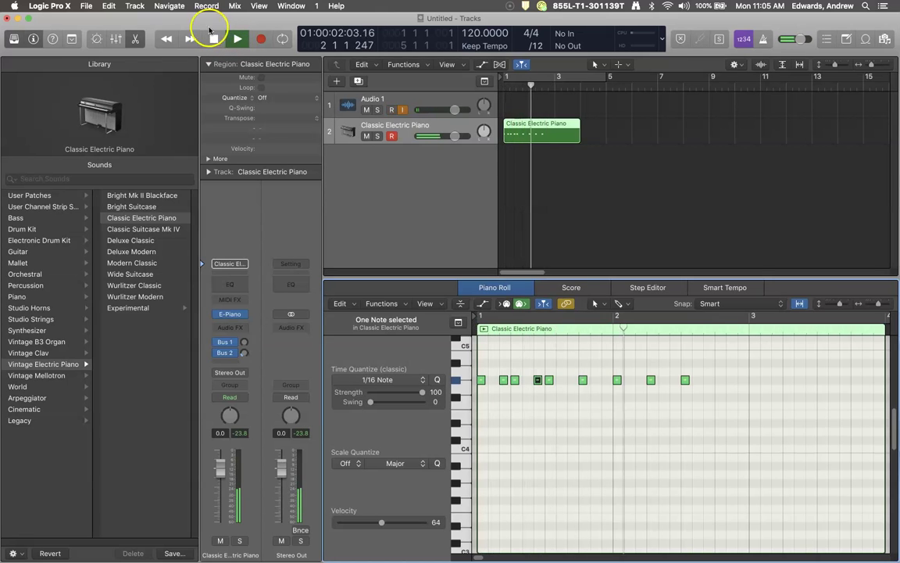
key("space")
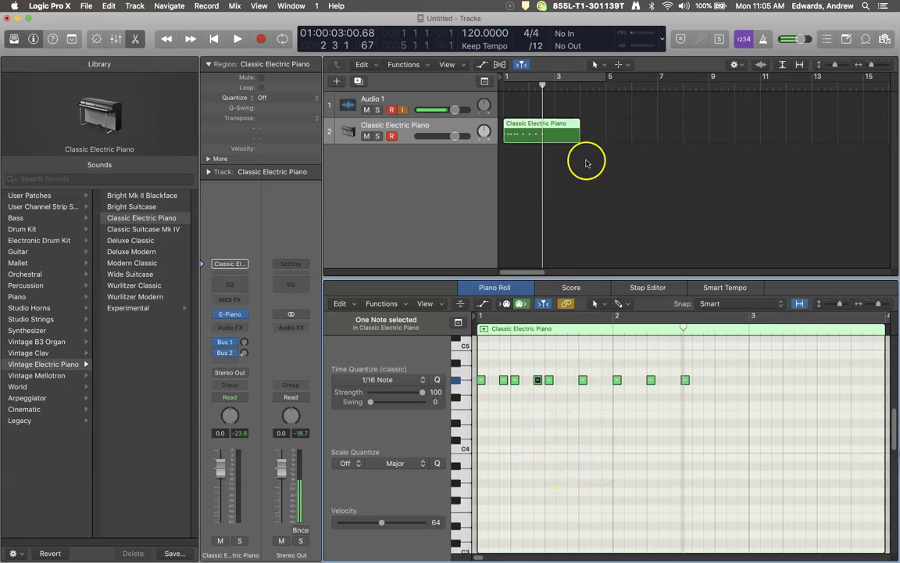
Switch the division to /16 and move a G#4 note earlier to 1 1 3 1
left_click(538, 46)
left_click(539, 56)
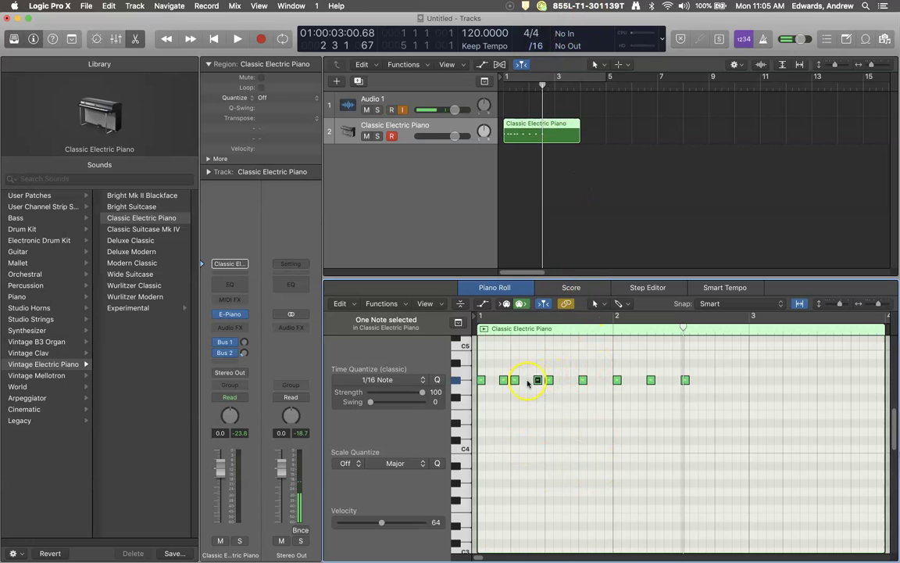
left_click_drag(506, 382, 533, 380)
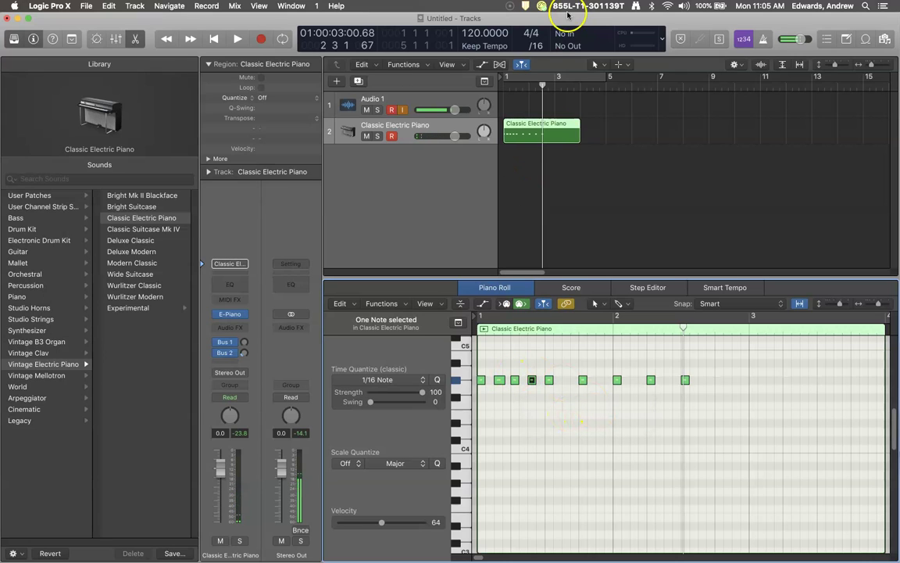
Change the division to /8, then back to /4
left_click(537, 45)
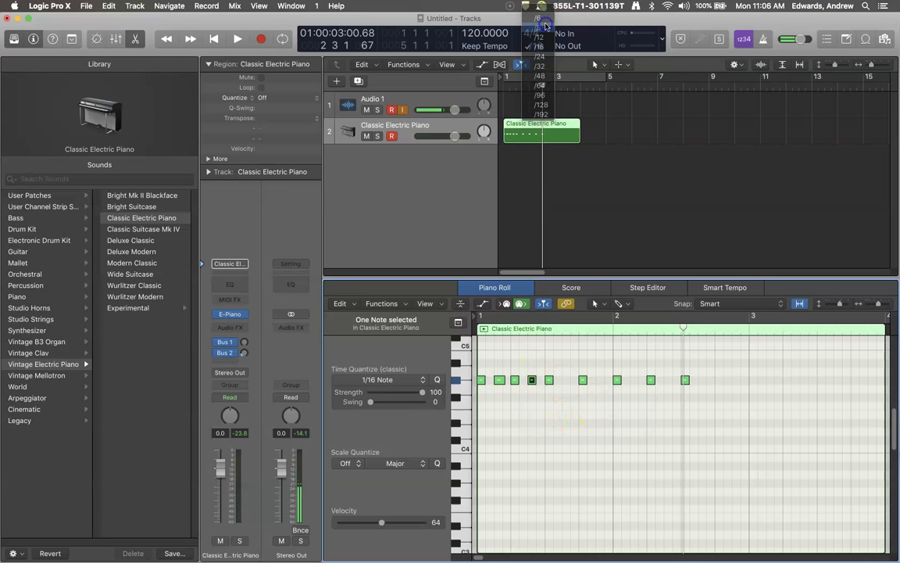
left_click(537, 27)
left_click(535, 45)
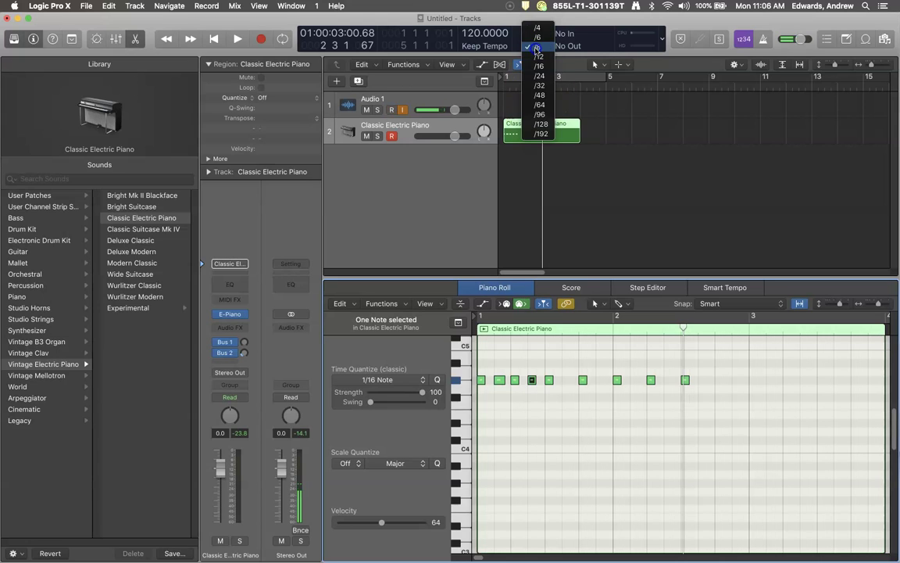
left_click(539, 32)
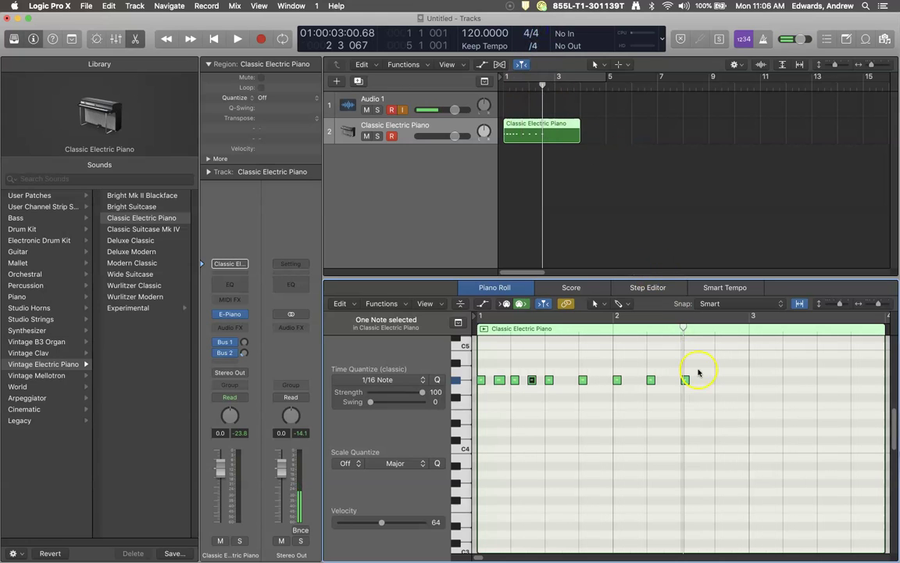